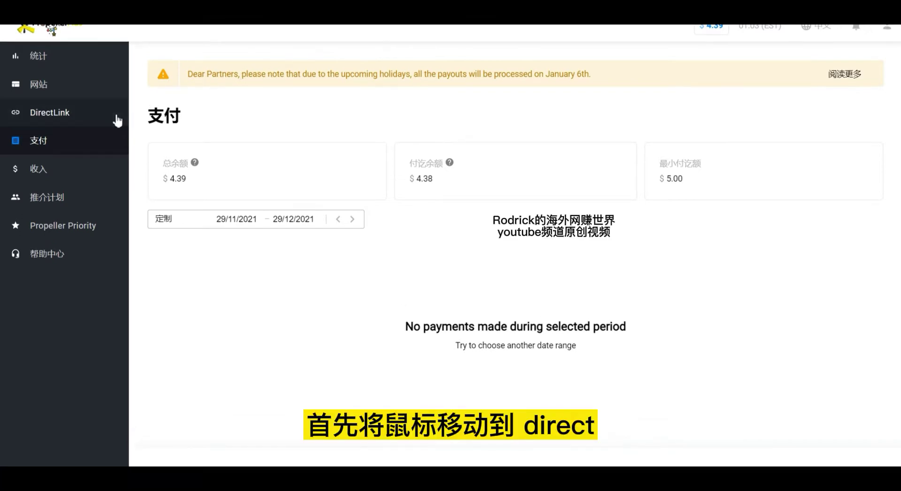
Step: Open the DirectLink section and start creating a new direct link, selecting the suggested name for replacement
{"action": "left_click", "coordinate": [117, 121]}
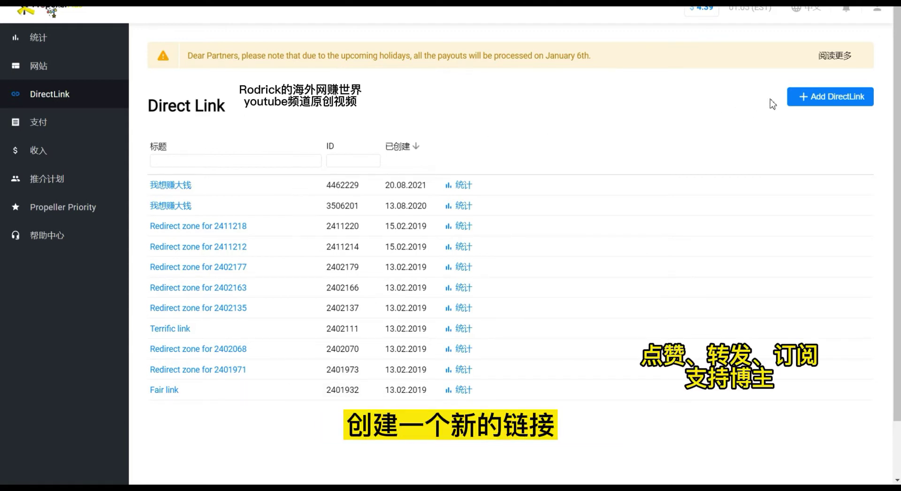
{"action": "left_click", "coordinate": [801, 100]}
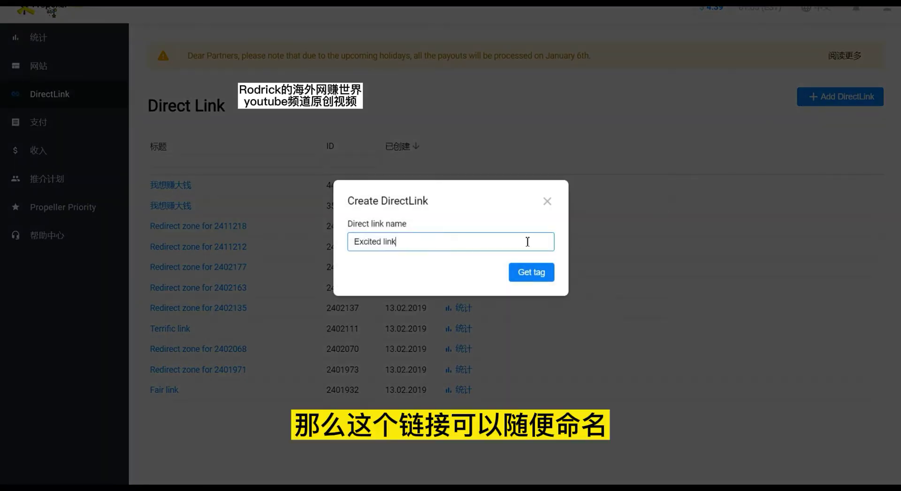
{"action": "left_click_drag", "start_coordinate": [469, 242], "coordinate": [346, 245]}
{"action": "left_click", "coordinate": [547, 201]}
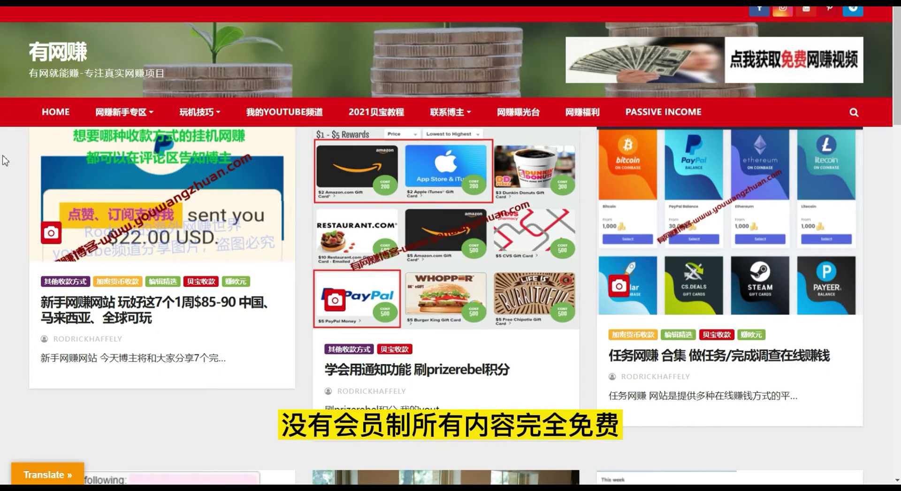
Step: Switch to the 有网赚 blog and look through the money-making article collections on its home page
{"action": "scroll", "coordinate": [13, 181], "scroll_direction": "down", "scroll_amount": 4}
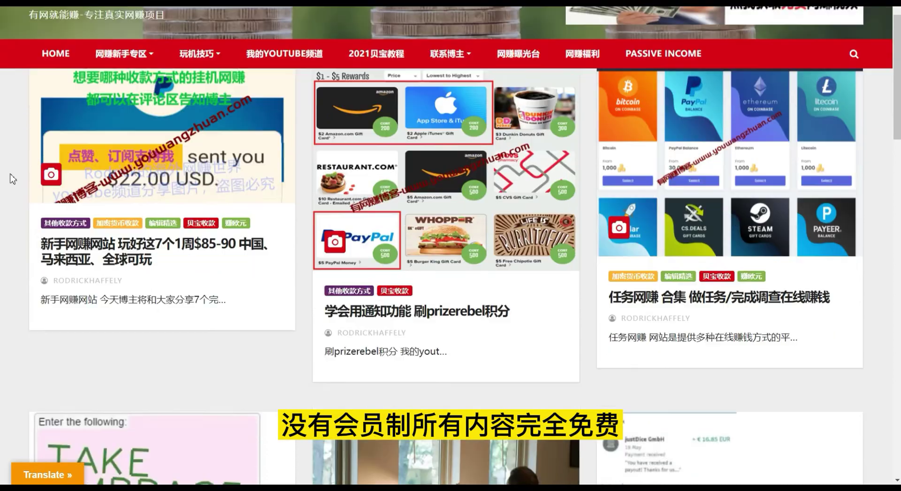
{"action": "scroll", "coordinate": [13, 181], "scroll_direction": "down", "scroll_amount": 4}
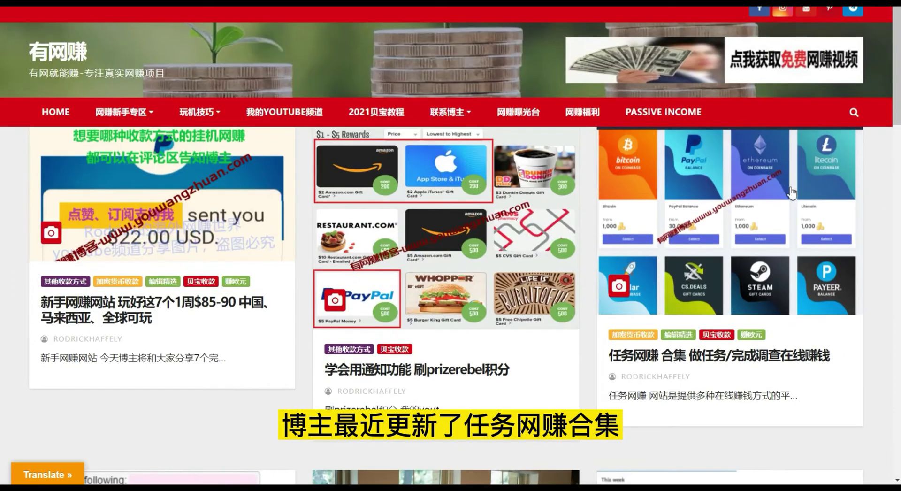
{"action": "scroll", "coordinate": [793, 192], "scroll_direction": "down", "scroll_amount": 5}
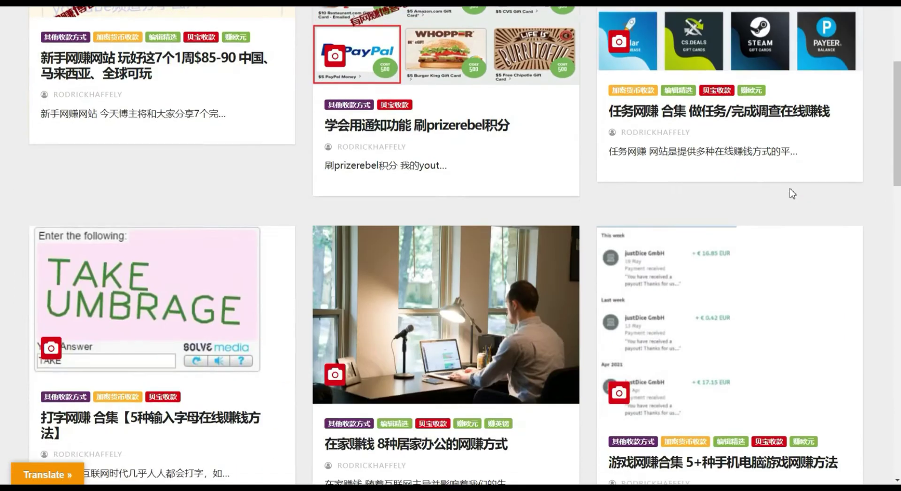
{"action": "scroll", "coordinate": [793, 193], "scroll_direction": "down", "scroll_amount": 3}
{"action": "scroll", "coordinate": [679, 161], "scroll_direction": "down", "scroll_amount": 3}
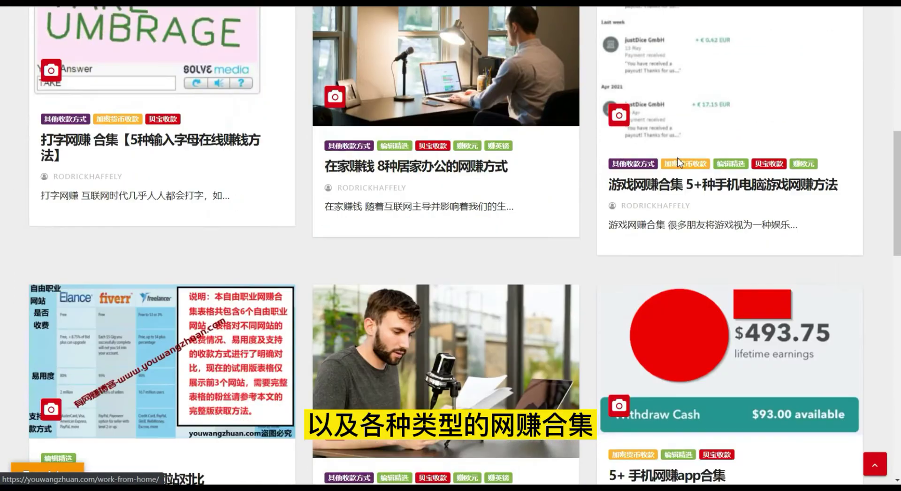
{"action": "scroll", "coordinate": [679, 162], "scroll_direction": "down", "scroll_amount": 5}
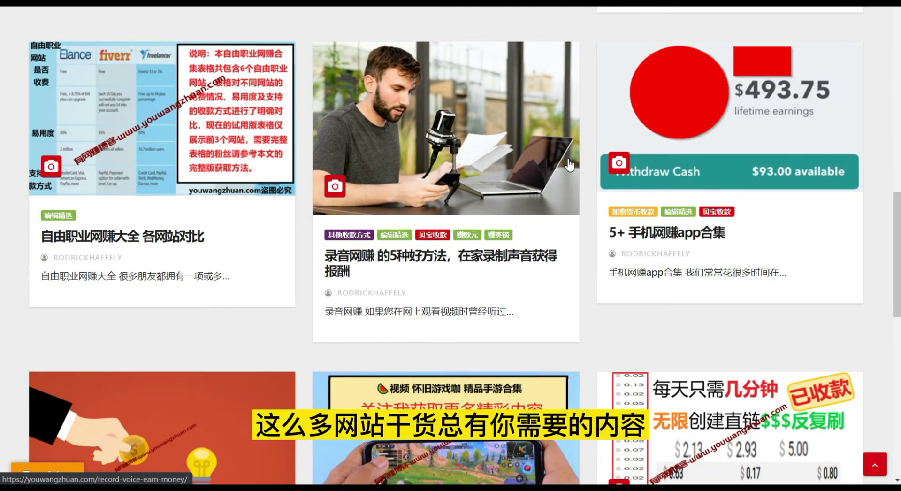
{"action": "scroll", "coordinate": [562, 173], "scroll_direction": "down", "scroll_amount": 5}
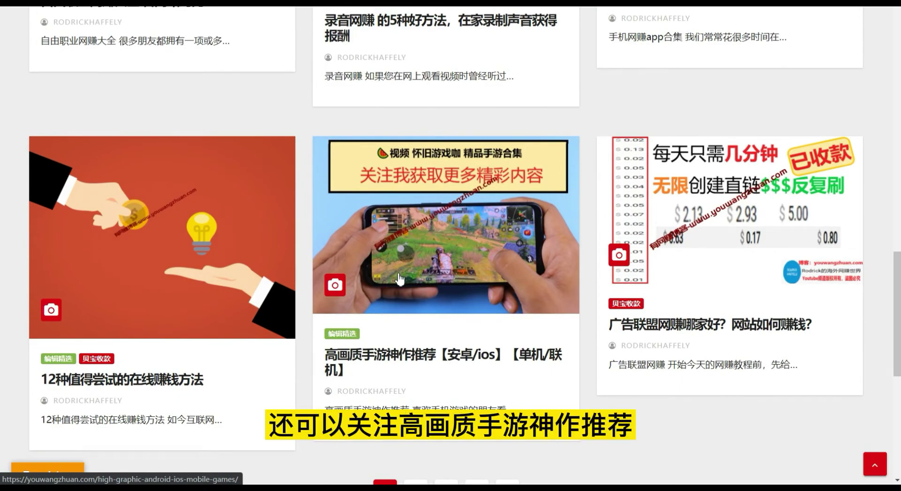
{"action": "scroll", "coordinate": [398, 280], "scroll_direction": "up", "scroll_amount": 13}
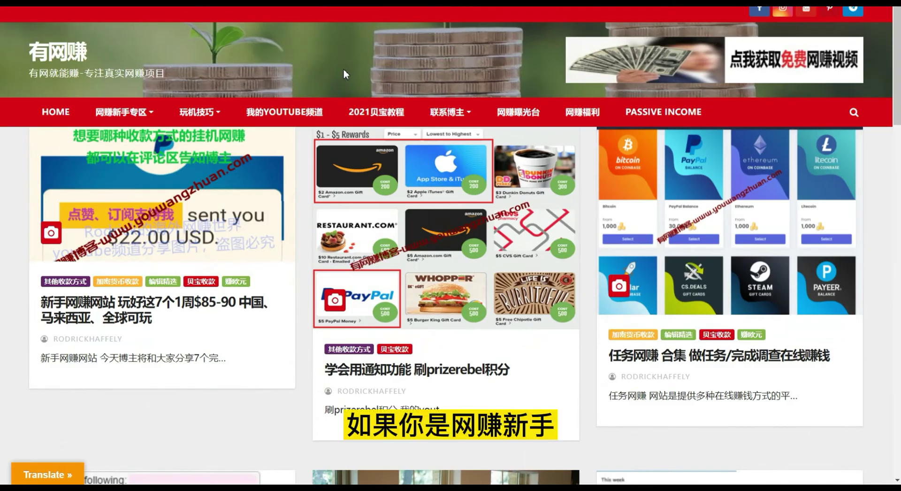
Step: Check the entries under 网赚新手专区, then open and read through the article 新手网赚网站 玩好这7个1周$85-90
{"action": "mouse_move", "coordinate": [133, 112]}
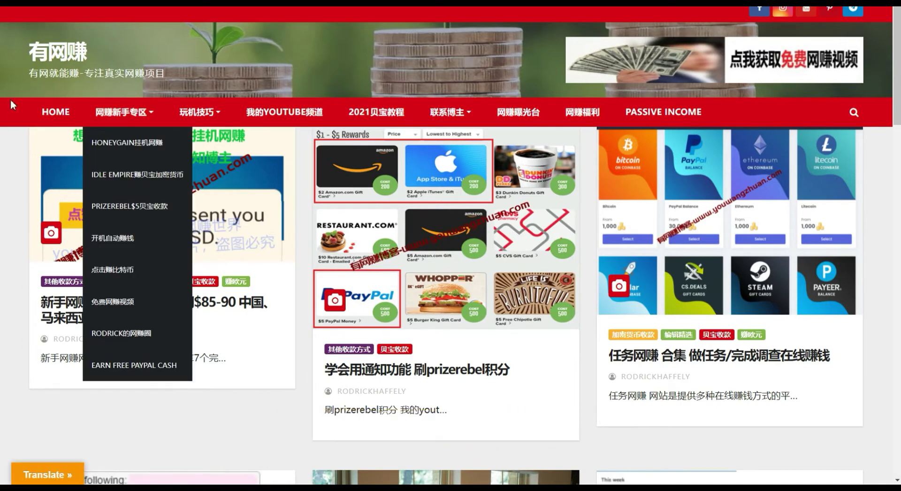
{"action": "left_click", "coordinate": [55, 159]}
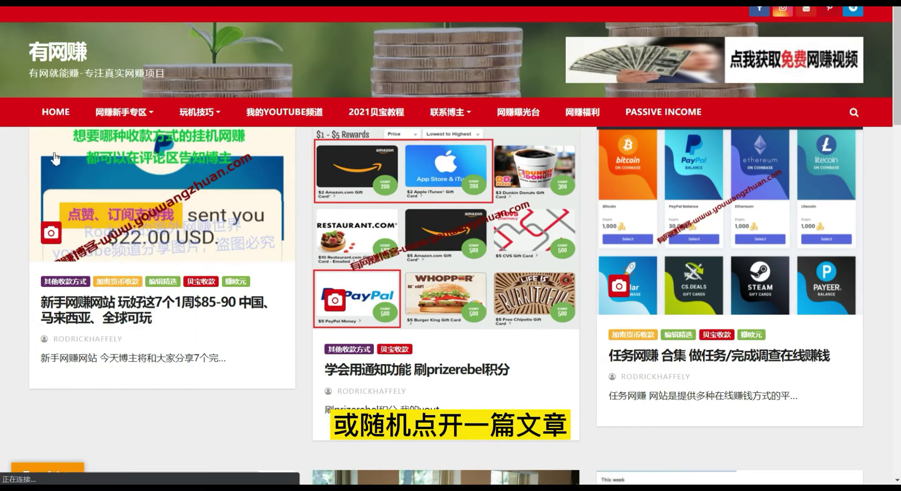
{"action": "scroll", "coordinate": [796, 320], "scroll_direction": "down", "scroll_amount": 2}
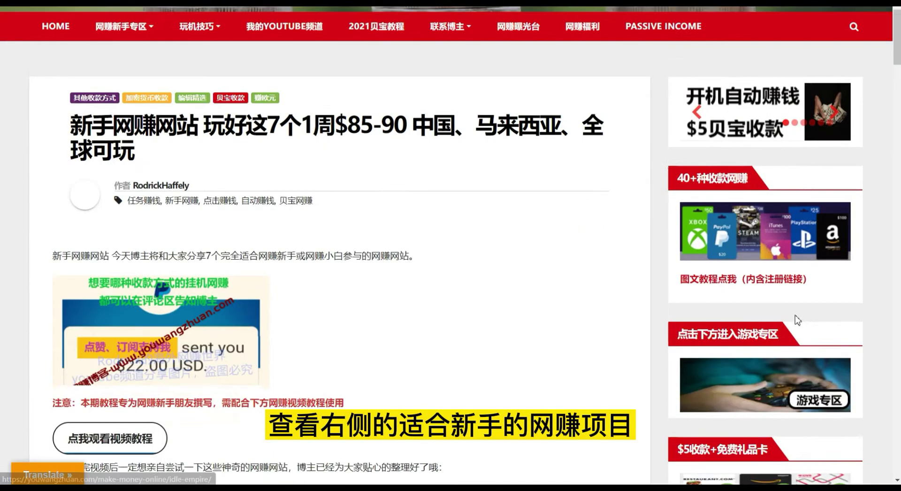
{"action": "scroll", "coordinate": [797, 320], "scroll_direction": "down", "scroll_amount": 10}
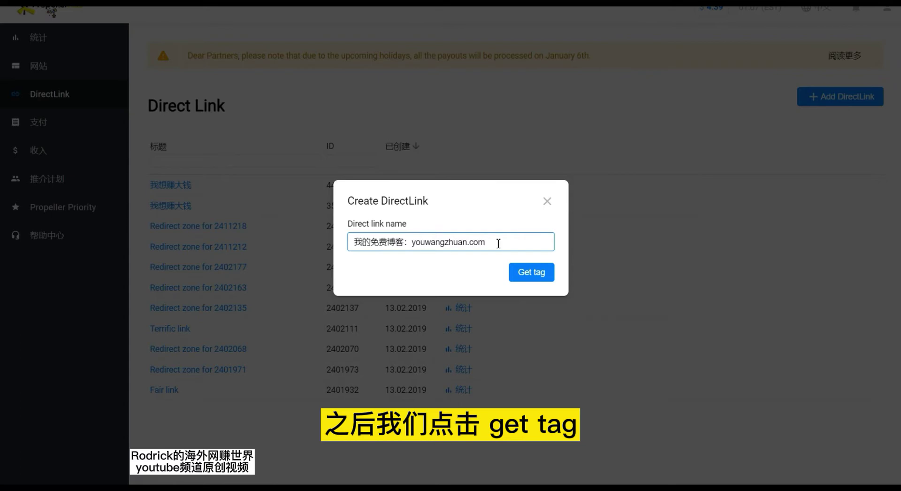
Step: Back in PropellerAds, generate the tag for the direct link named "我的免费博客：youwangzhuan.com" and copy its URL
{"action": "left_click", "coordinate": [519, 273]}
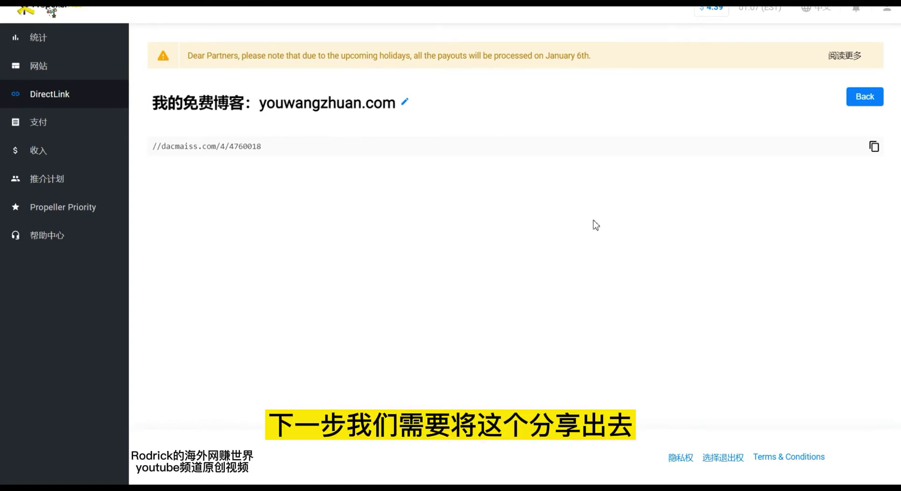
{"action": "left_click", "coordinate": [873, 148]}
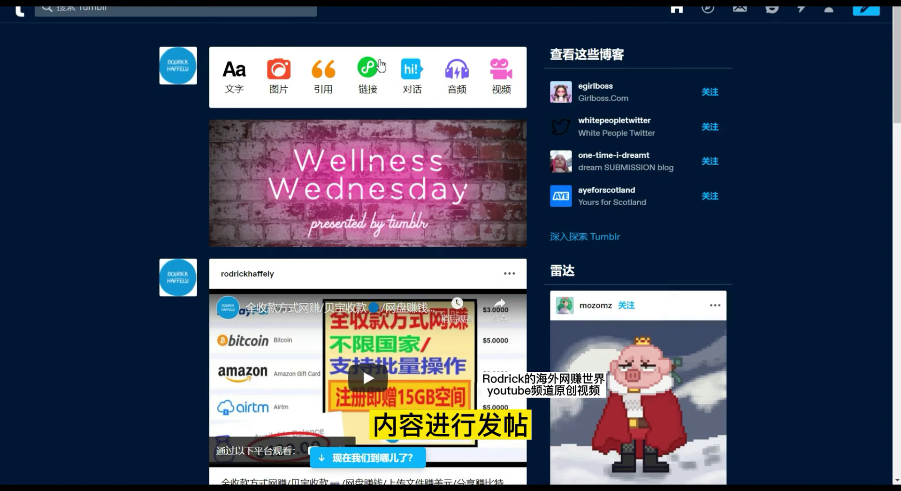
Step: Switch to Tumblr and start a link post, inserting the copied direct link as dacmaiss.com/4/4760018 without the leading slashes
{"action": "left_click", "coordinate": [379, 66]}
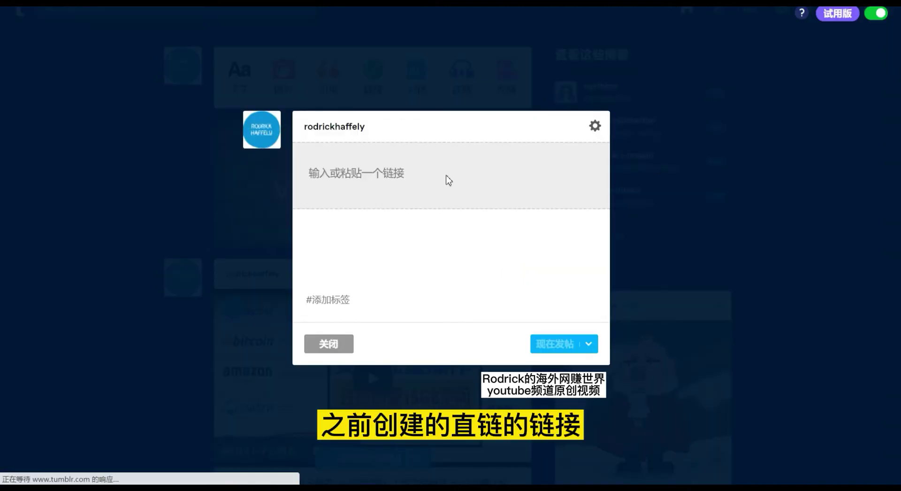
{"action": "key", "text": "ctrl+v"}
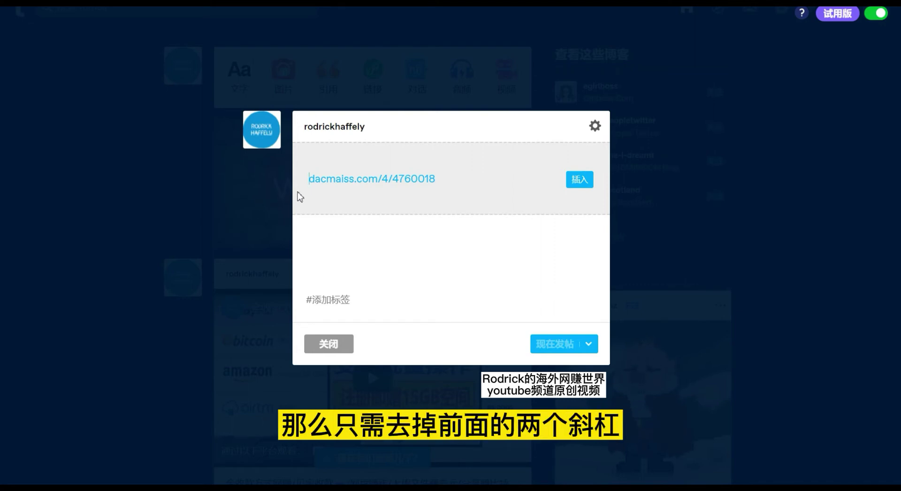
{"action": "left_click", "coordinate": [304, 181]}
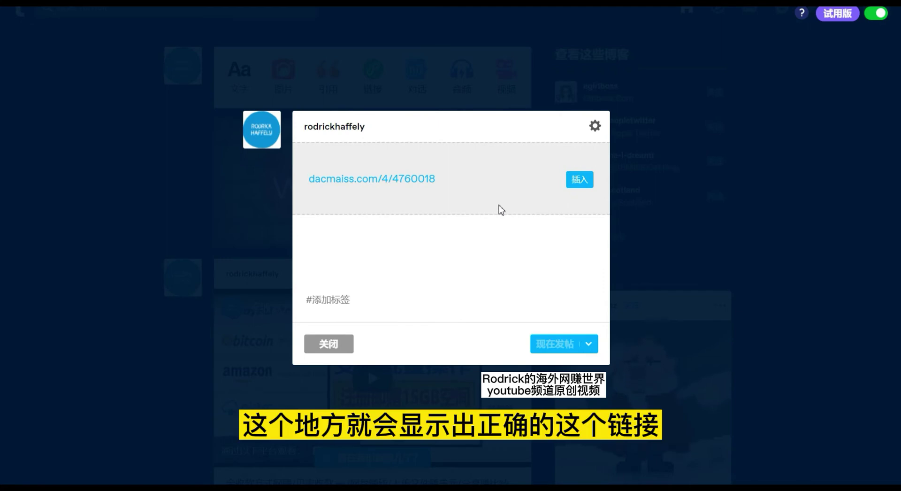
{"action": "left_click", "coordinate": [580, 180]}
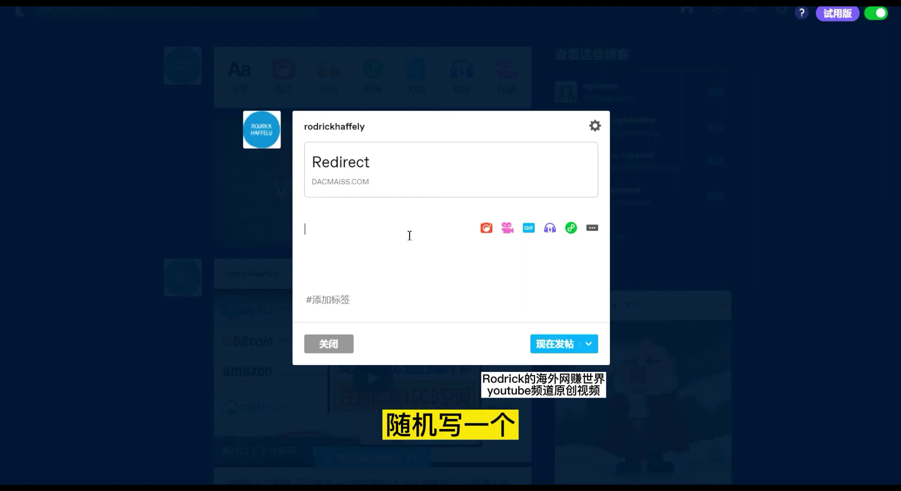
Step: Add the text "想关注最新商品？" to the link post, publish it and open its Redirect link as a visitor would
{"action": "key", "text": "ctrl+v"}
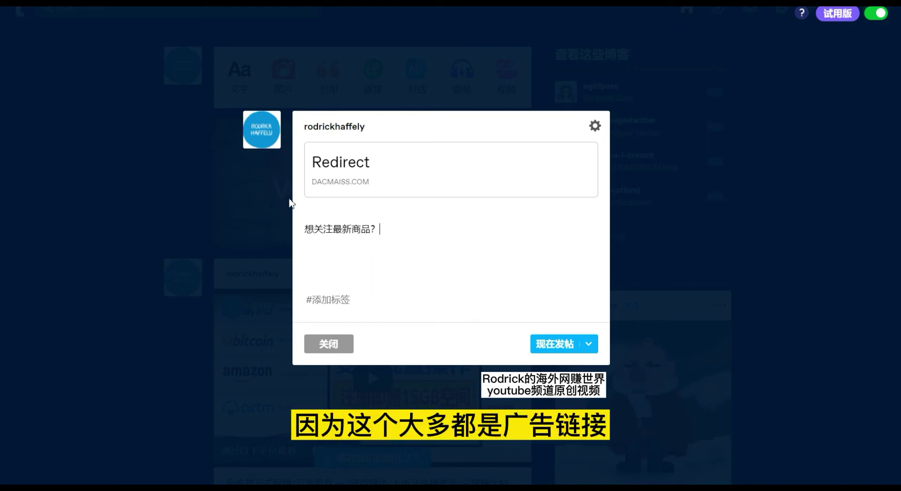
{"action": "mouse_move", "coordinate": [441, 173]}
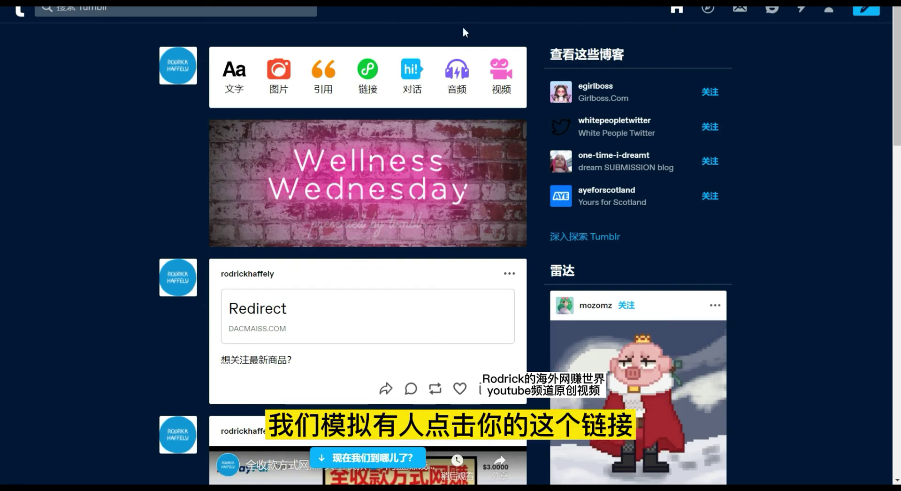
{"action": "left_click", "coordinate": [368, 326]}
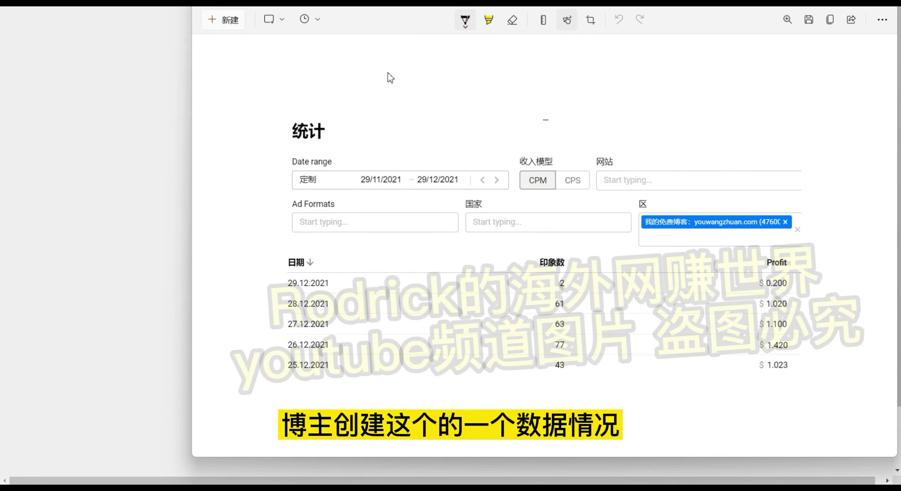
Step: Switch to the statistics screenshot in Snipping Tool and highlight the 29.12.2021 impressions and the profit values of all five dates in yellow
{"action": "key", "text": "alt+h"}
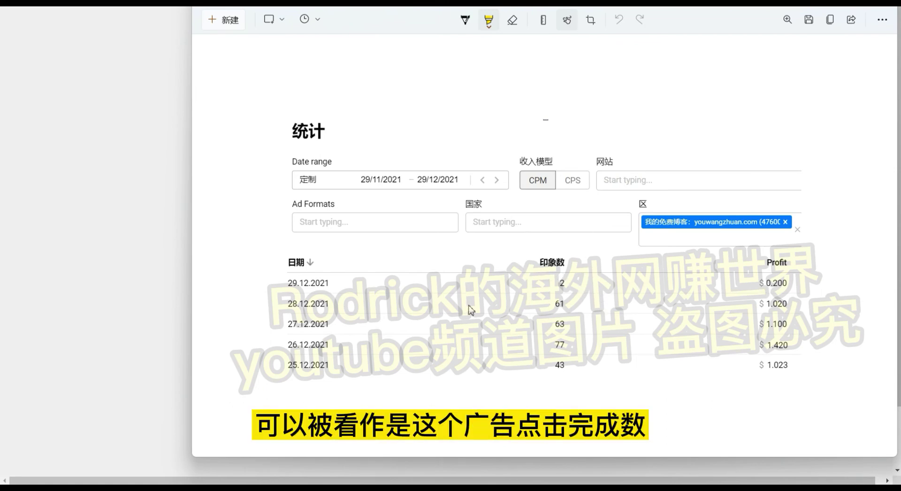
{"action": "left_click_drag", "start_coordinate": [555, 288], "coordinate": [568, 289]}
{"action": "left_click_drag", "start_coordinate": [750, 286], "coordinate": [791, 287]}
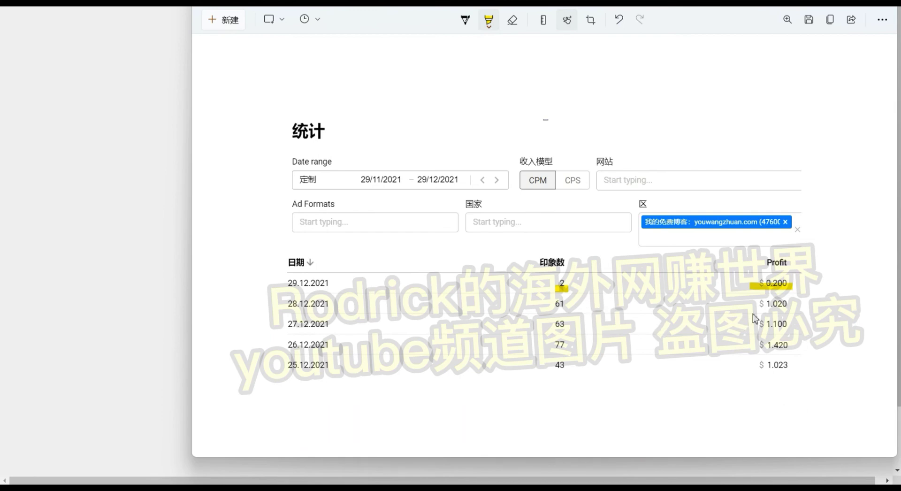
{"action": "left_click_drag", "start_coordinate": [752, 314], "coordinate": [793, 315]}
{"action": "mouse_move", "coordinate": [755, 335]}
{"action": "left_mouse_down"}
{"action": "mouse_move", "coordinate": [793, 335]}
{"action": "mouse_move", "coordinate": [793, 355]}
{"action": "left_mouse_up"}
{"action": "left_click_drag", "start_coordinate": [751, 377], "coordinate": [794, 379]}
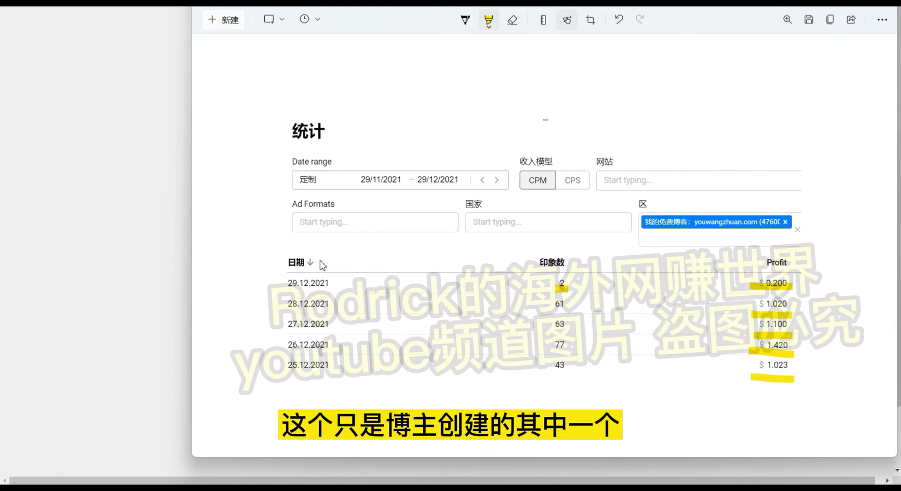
Step: Circle the zone filter entry with the yellow highlighter and write "10" above the statistics filters
{"action": "mouse_move", "coordinate": [641, 235]}
{"action": "left_mouse_down"}
{"action": "mouse_move", "coordinate": [759, 240]}
{"action": "mouse_move", "coordinate": [816, 218]}
{"action": "mouse_move", "coordinate": [654, 196]}
{"action": "mouse_move", "coordinate": [608, 223]}
{"action": "mouse_move", "coordinate": [641, 238]}
{"action": "left_mouse_up"}
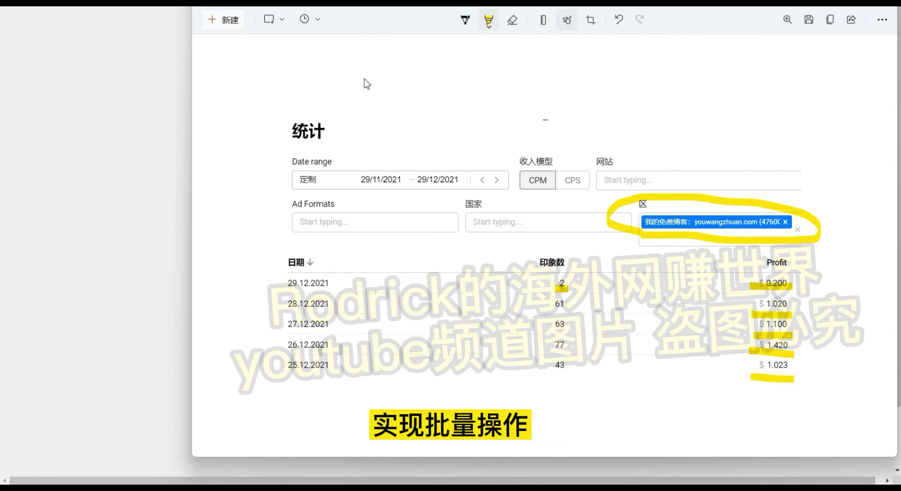
{"action": "mouse_move", "coordinate": [377, 61]}
{"action": "left_mouse_down"}
{"action": "mouse_move", "coordinate": [359, 100]}
{"action": "mouse_move", "coordinate": [387, 80]}
{"action": "left_mouse_up"}
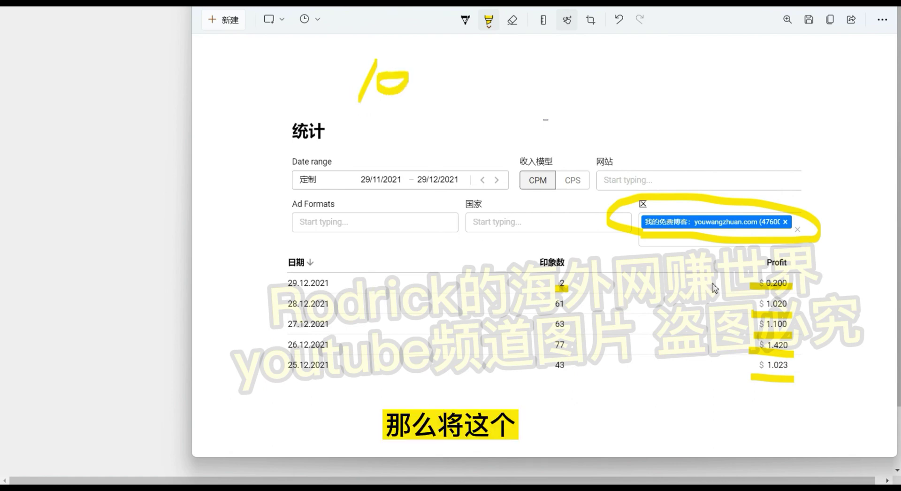
Step: Mark off the Profit column with a vertical highlighter line on each side and write "×10" beside it
{"action": "left_click_drag", "start_coordinate": [724, 263], "coordinate": [730, 392]}
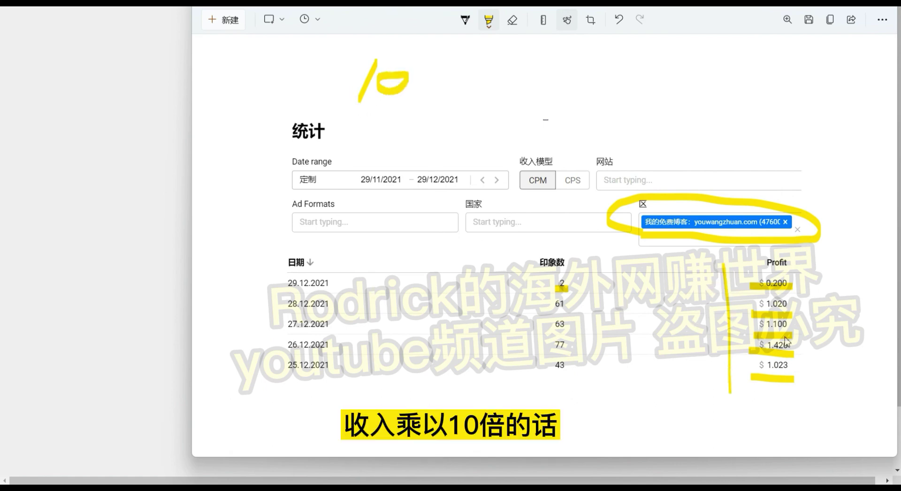
{"action": "left_click_drag", "start_coordinate": [823, 246], "coordinate": [843, 408]}
{"action": "left_click_drag", "start_coordinate": [593, 287], "coordinate": [628, 328]}
{"action": "left_click_drag", "start_coordinate": [626, 281], "coordinate": [586, 331]}
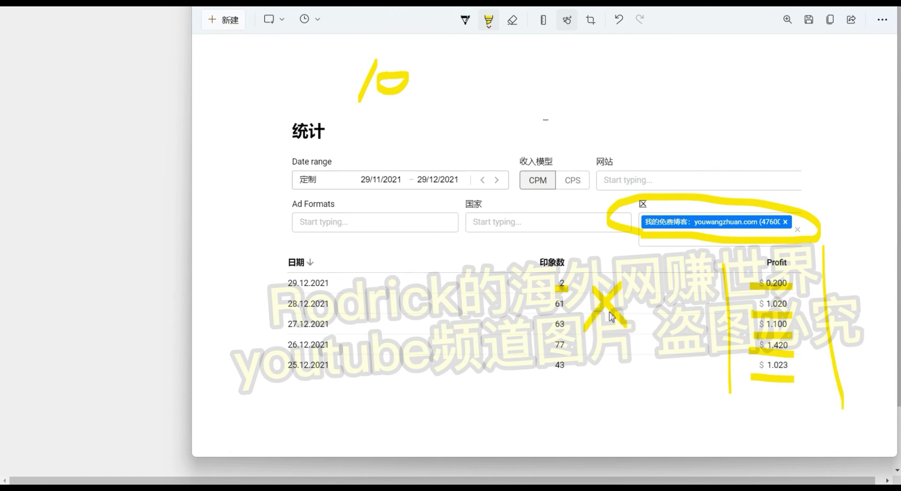
{"action": "mouse_move", "coordinate": [661, 275]}
{"action": "left_mouse_down"}
{"action": "mouse_move", "coordinate": [661, 340]}
{"action": "mouse_move", "coordinate": [710, 282]}
{"action": "left_mouse_up"}
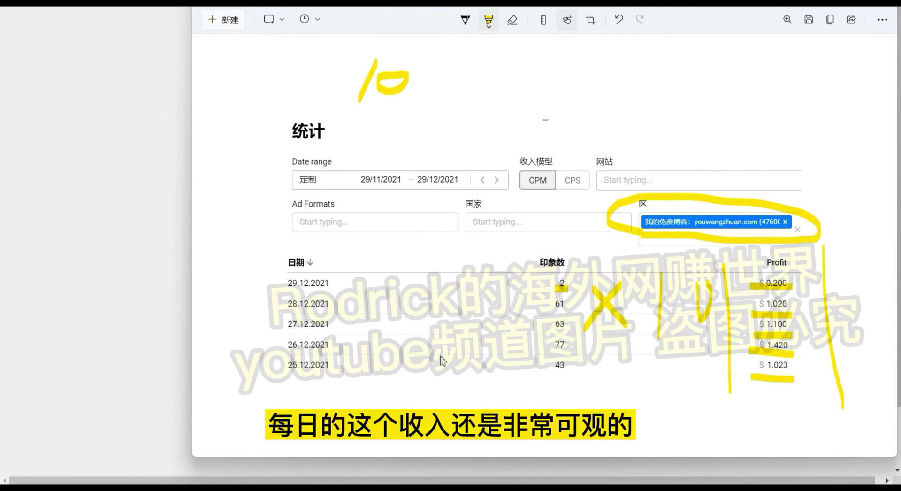